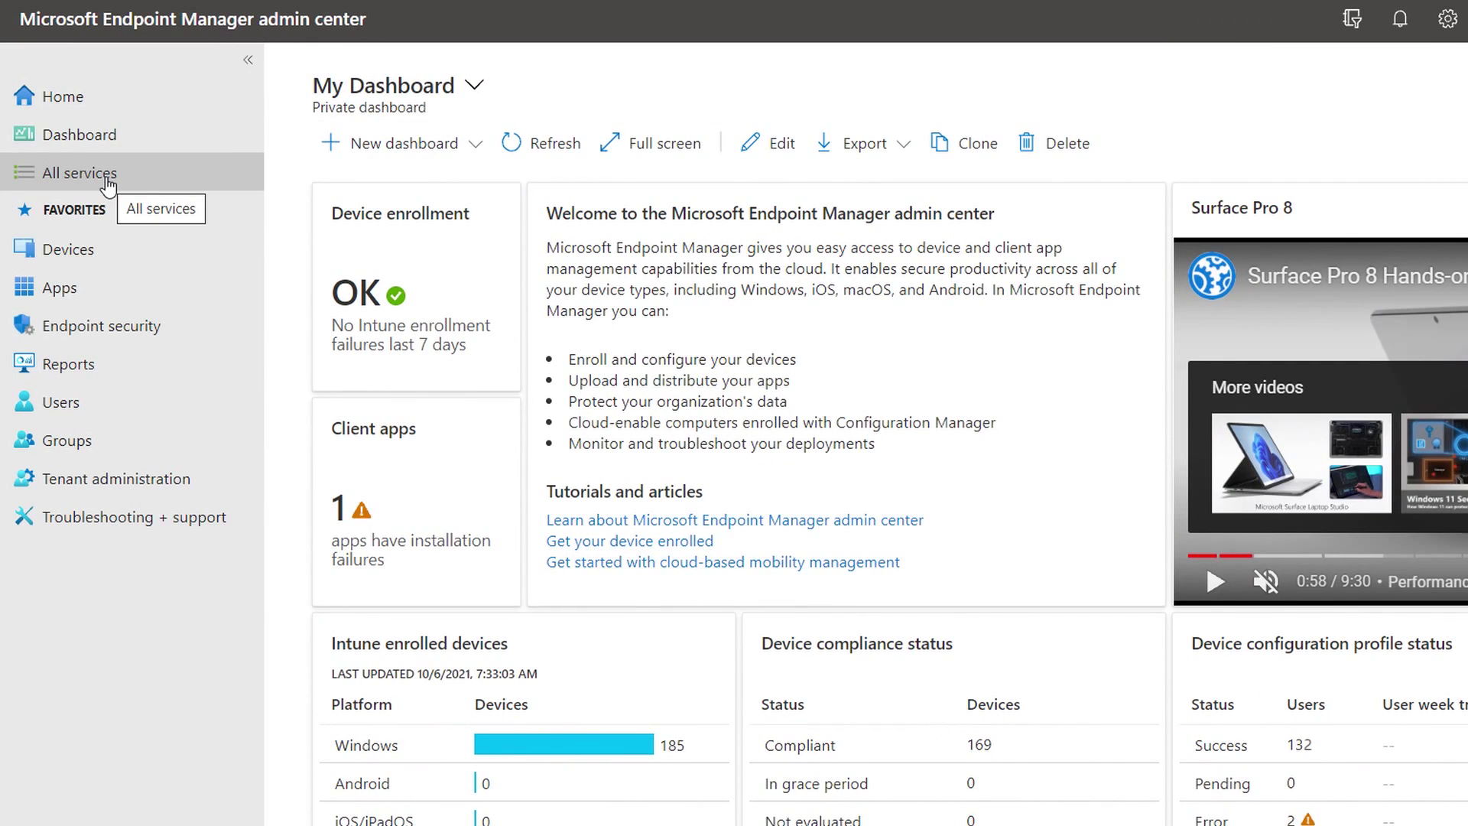
- Open the Surface management portal from All services to see model counts, health insights and warranty status
left_click(108, 184)
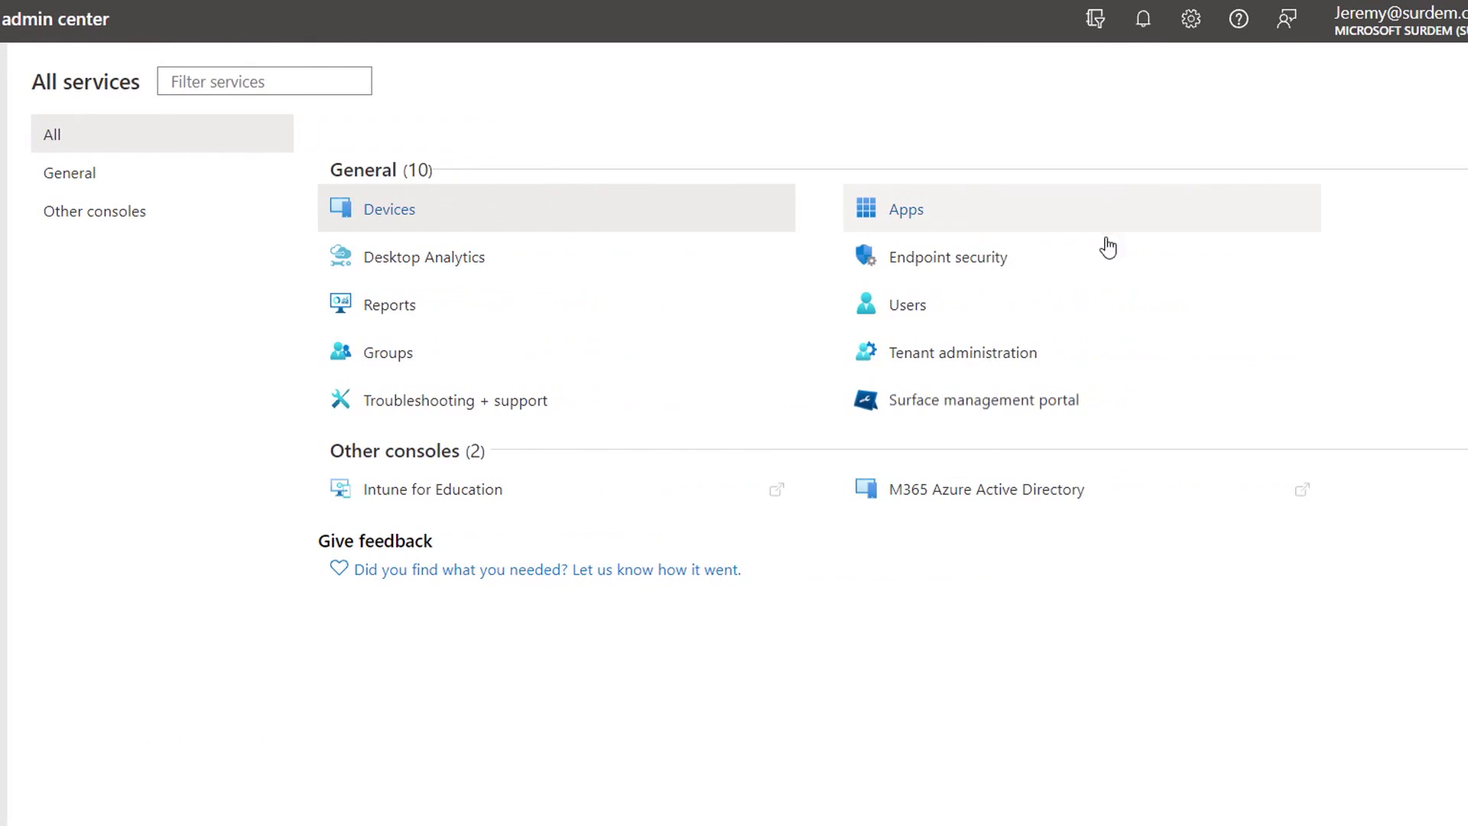
left_click(1119, 403)
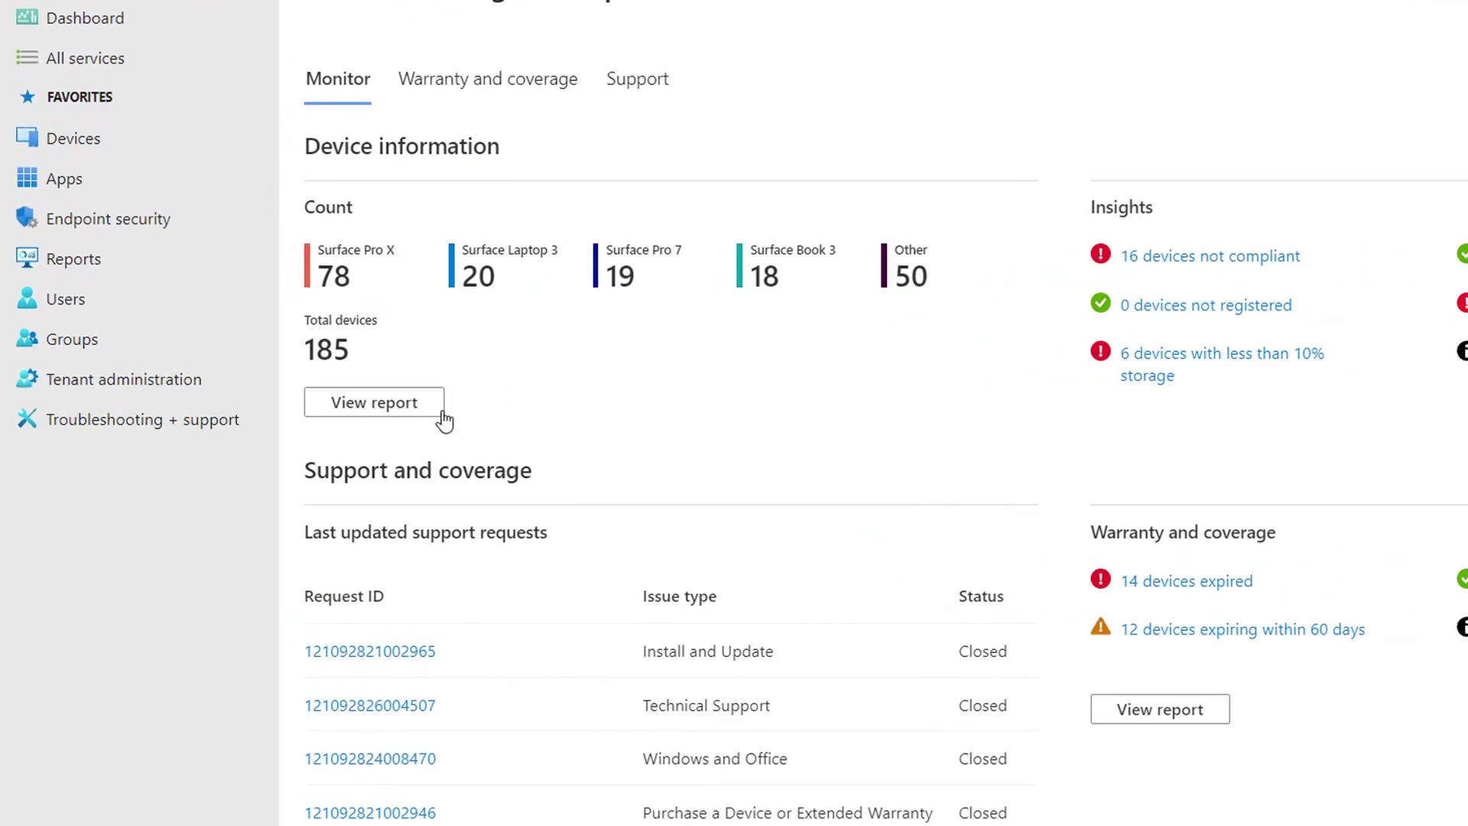
- Open the Surface device report and filter it to the six devices under 10% storage
left_click(410, 414)
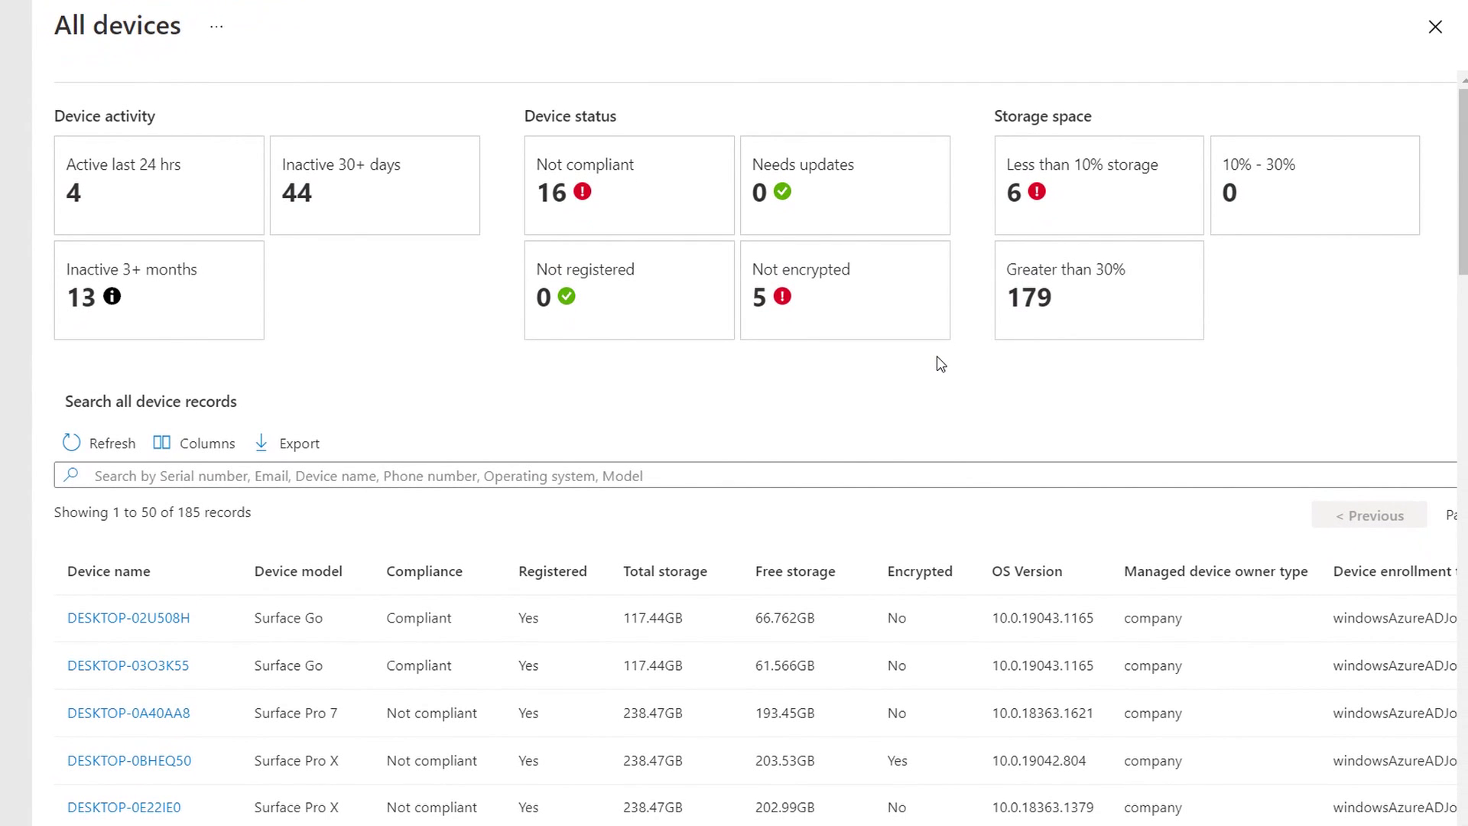
left_click(1060, 204)
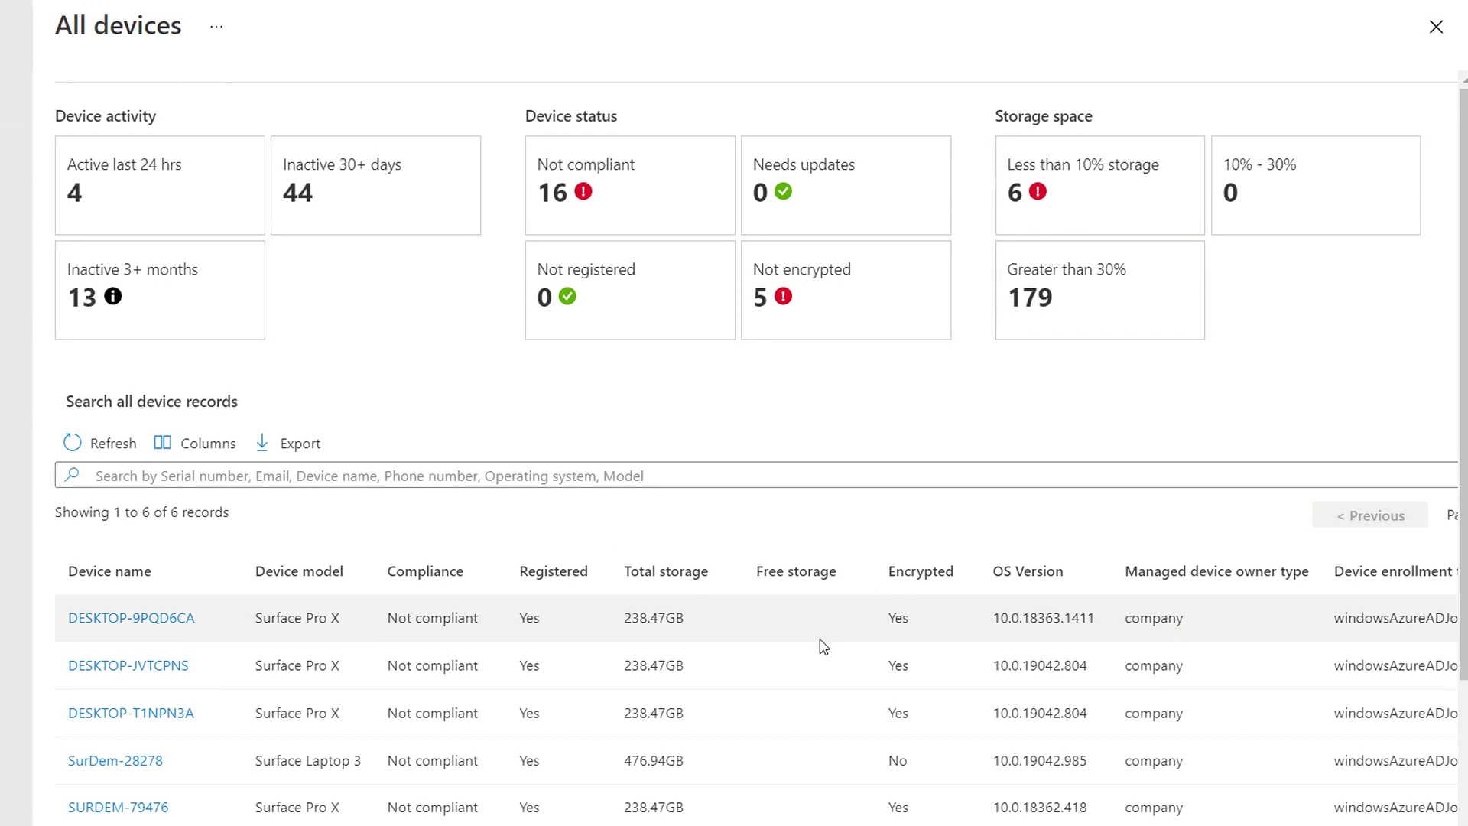
scroll(820, 650, "down", 3)
scroll(819, 665, "up", 3)
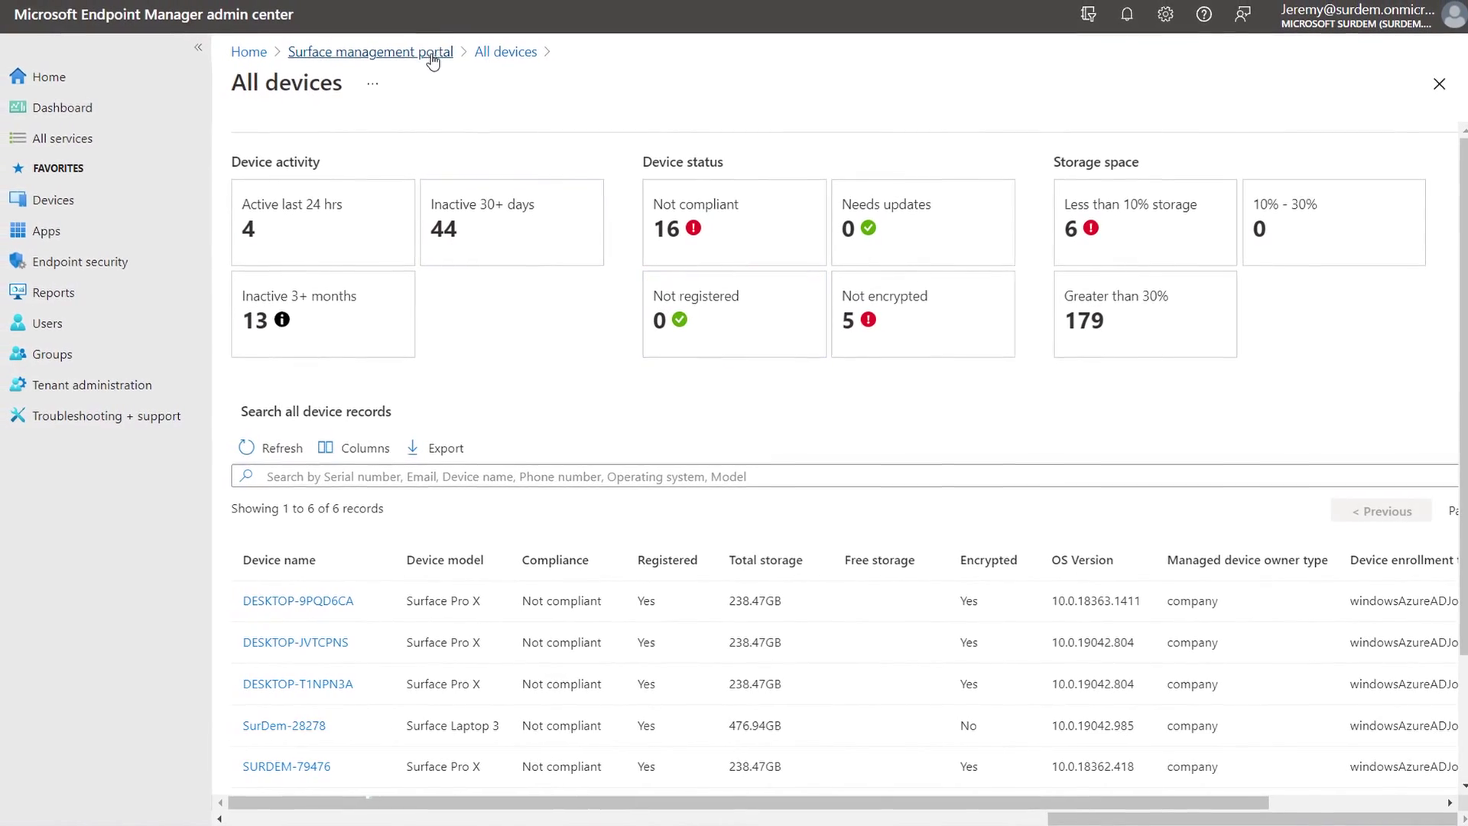
- Review warranty coverage and expiring devices, then view support activity with eight closed requests
left_click(417, 53)
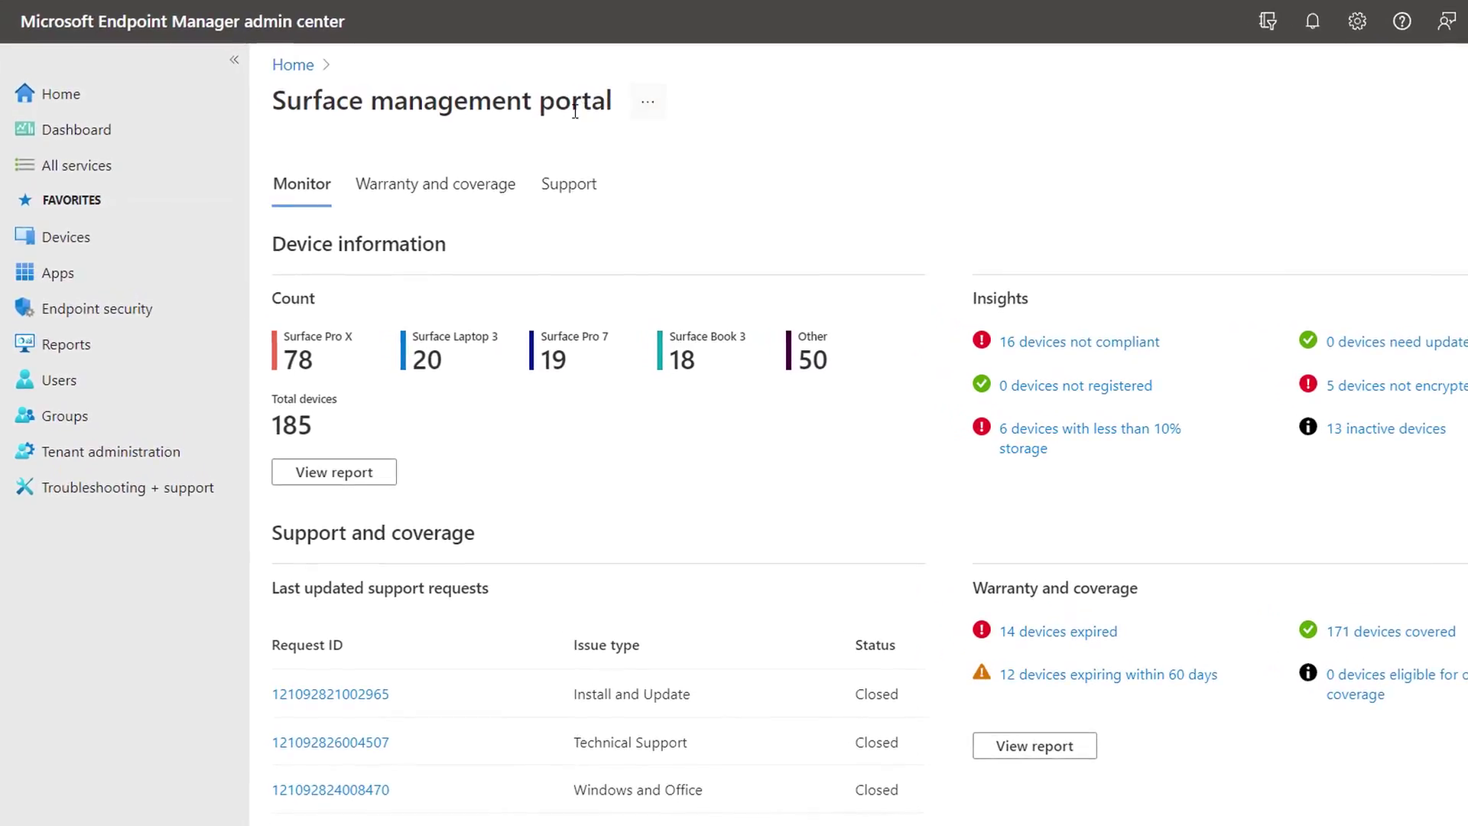
left_click(448, 183)
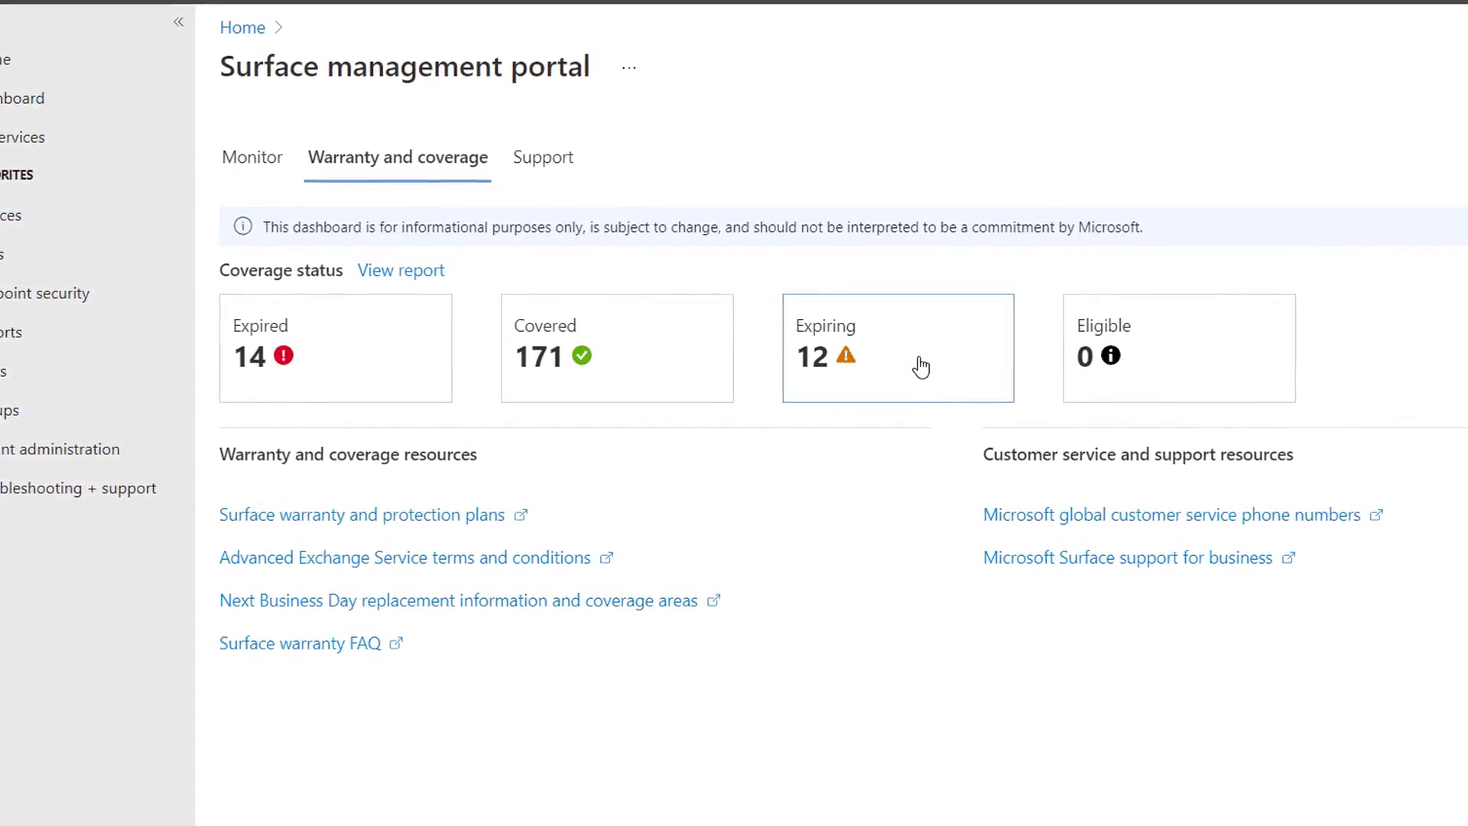
left_click(921, 367)
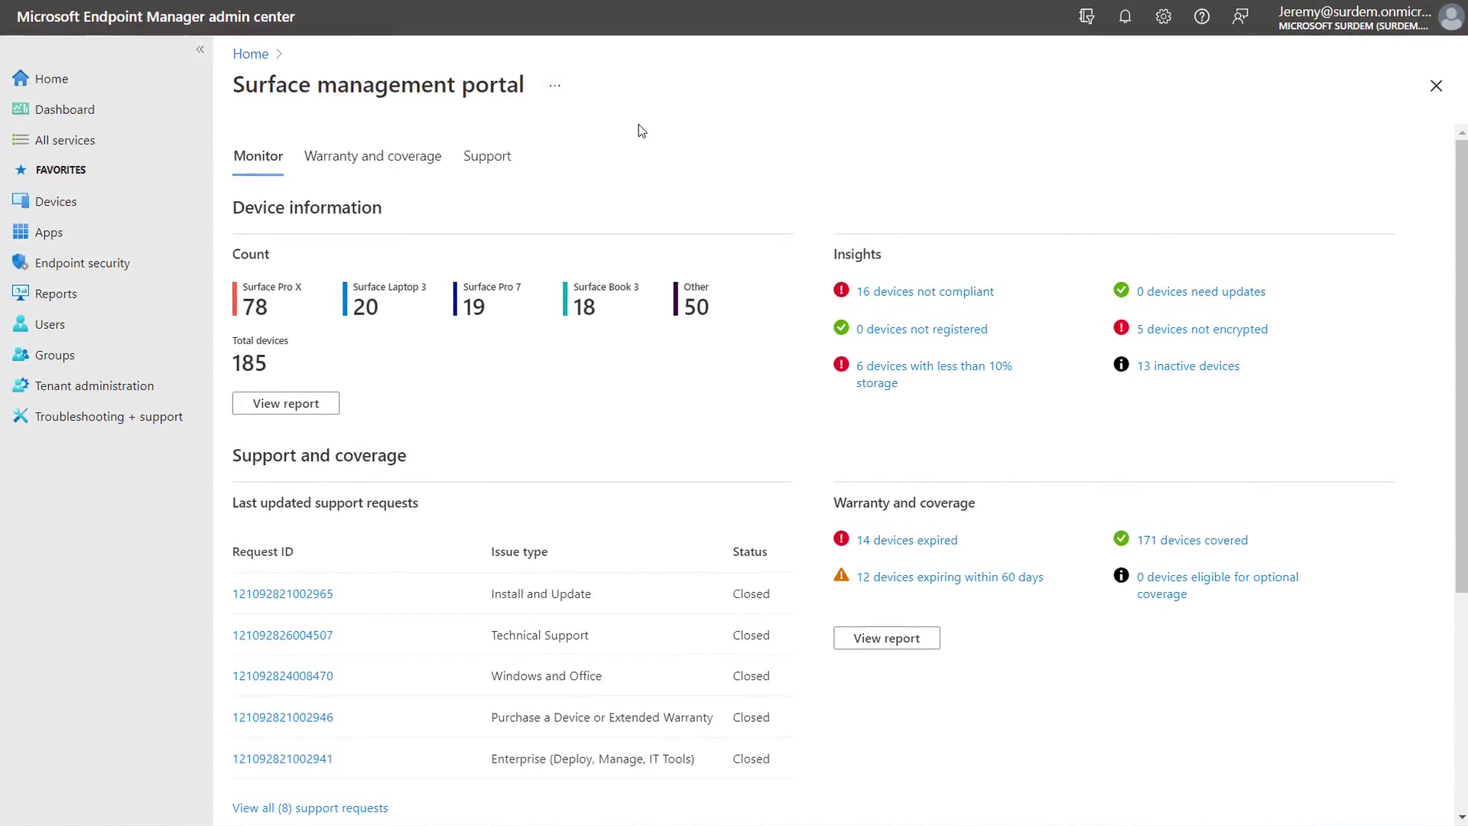
left_click(503, 170)
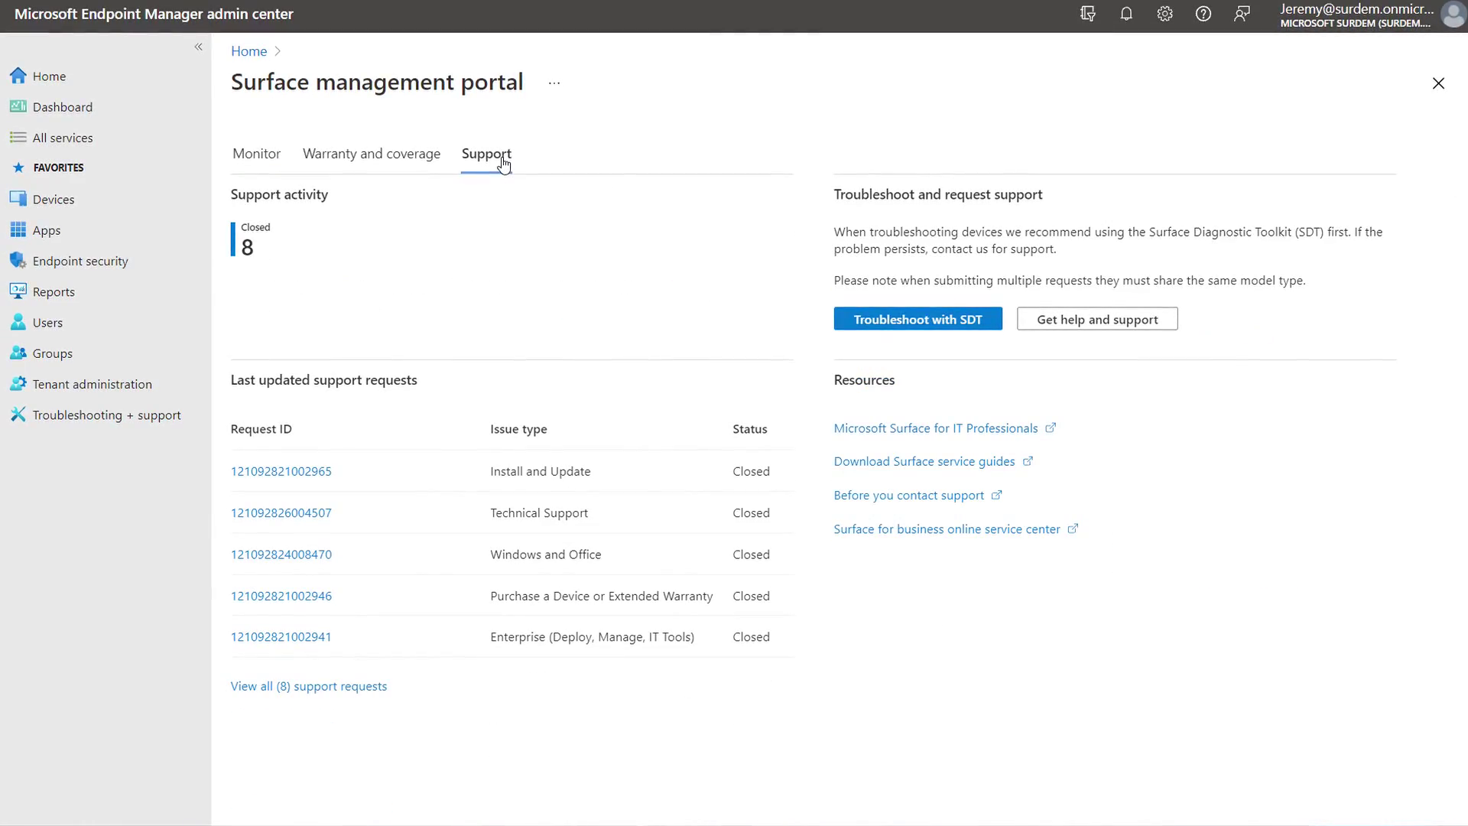
- Review all eight support requests and start a new replacement-screen support request
left_click(310, 687)
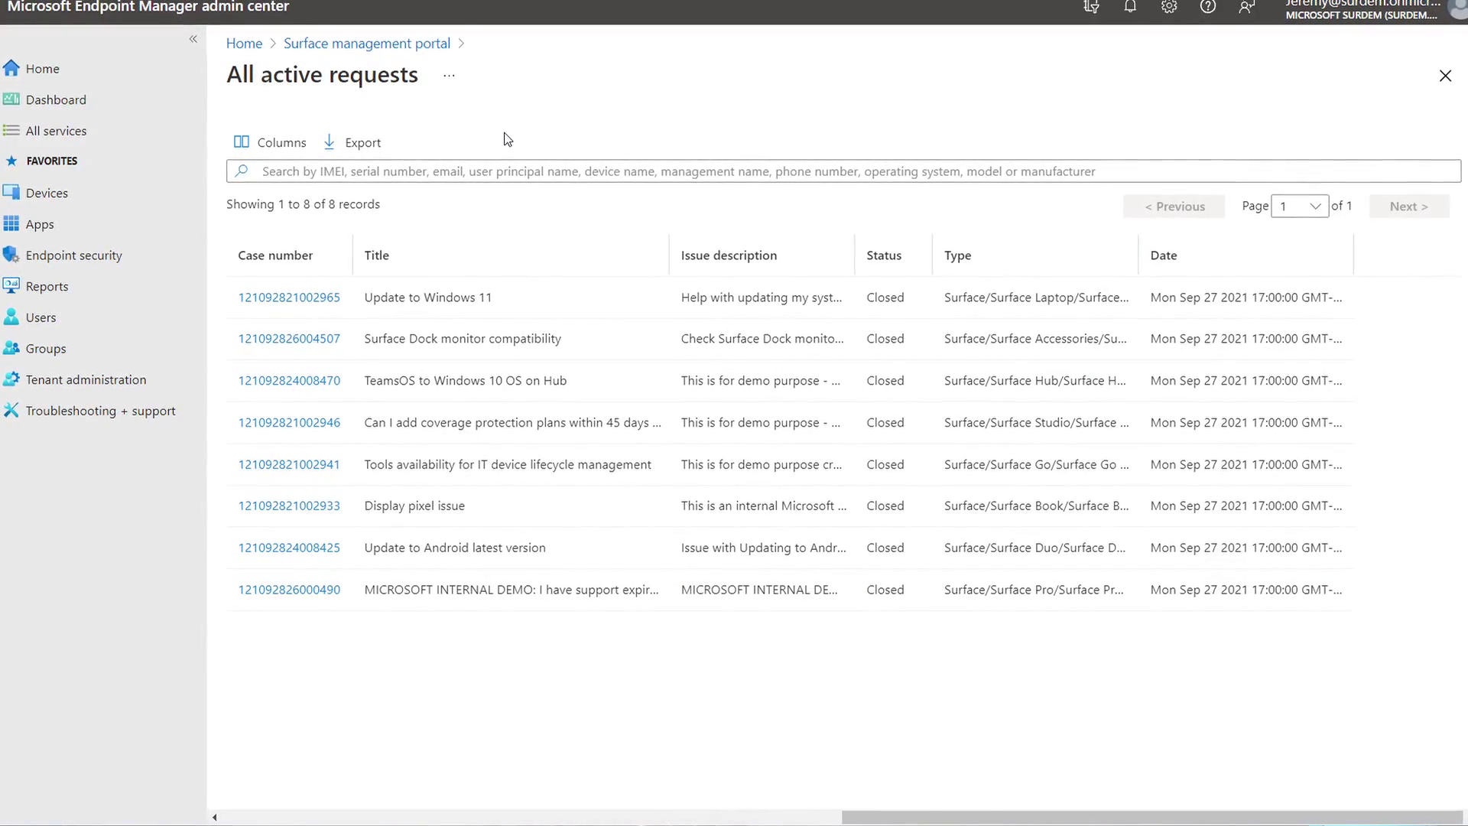
left_click(404, 42)
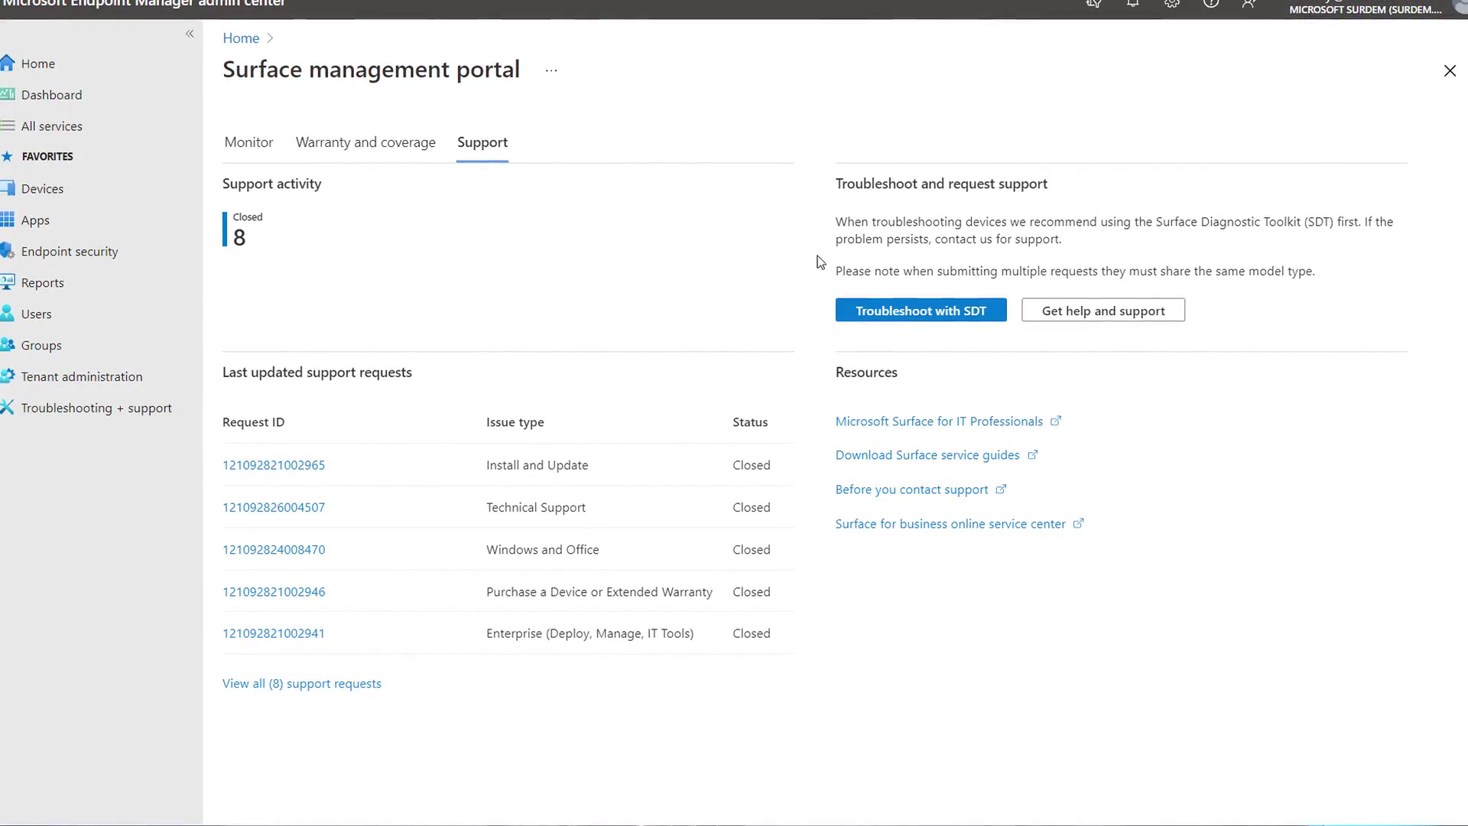
left_click(1064, 310)
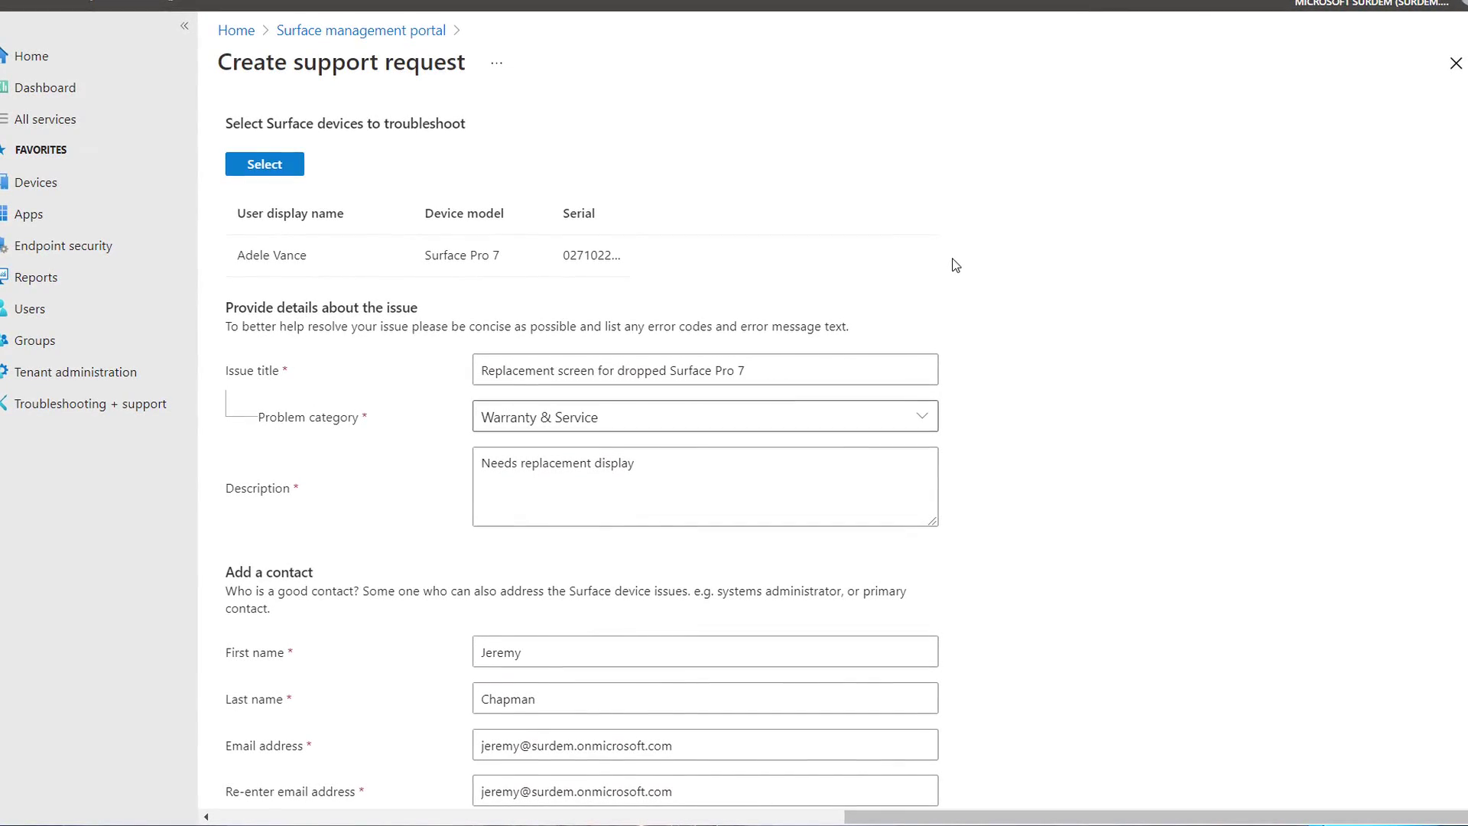
scroll(1044, 357, "down", 2)
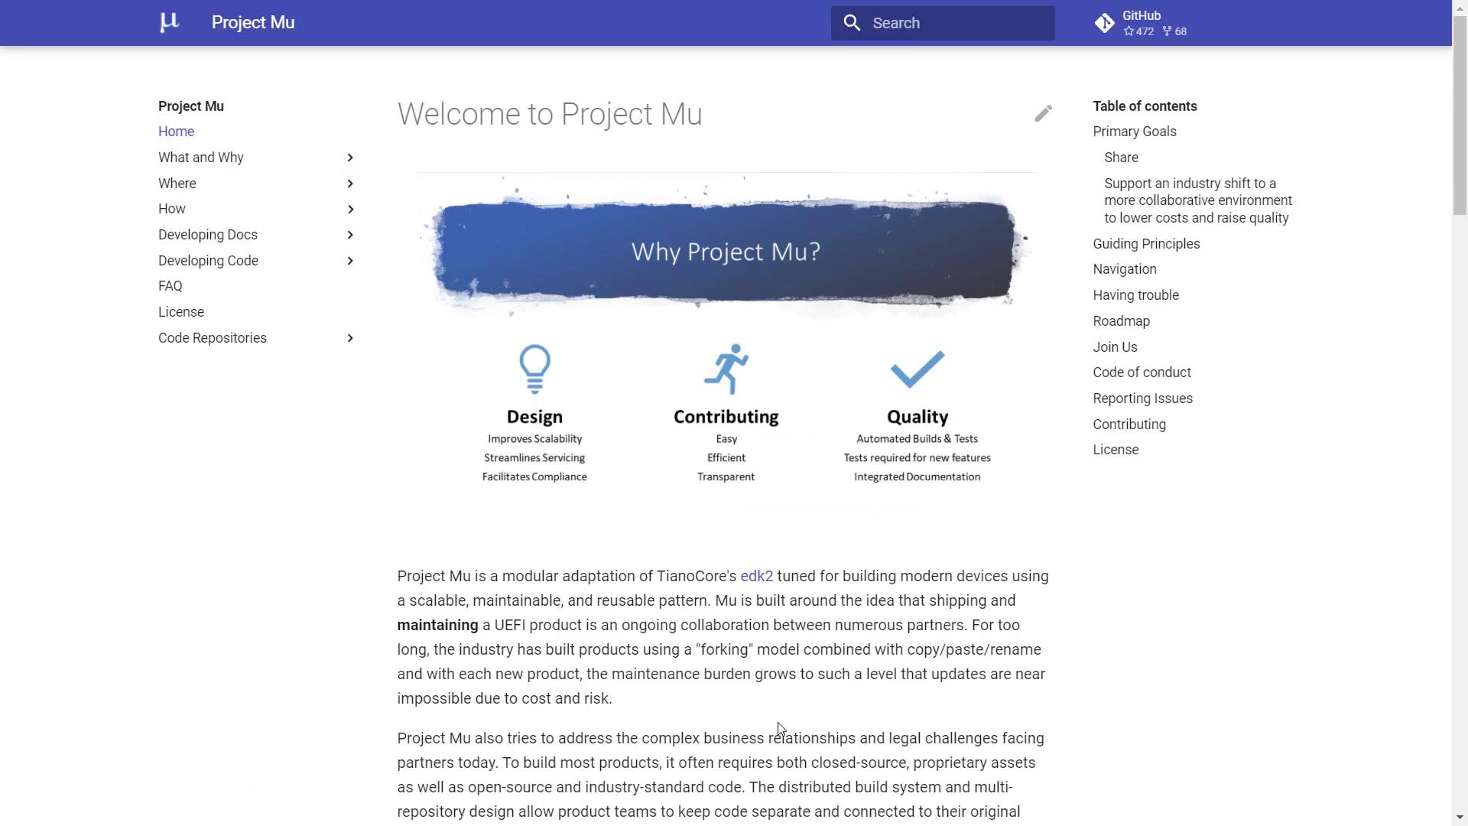
- Scroll through the Project Mu welcome page's Primary Goals and Guiding Principles
scroll(780, 728, "down", 3)
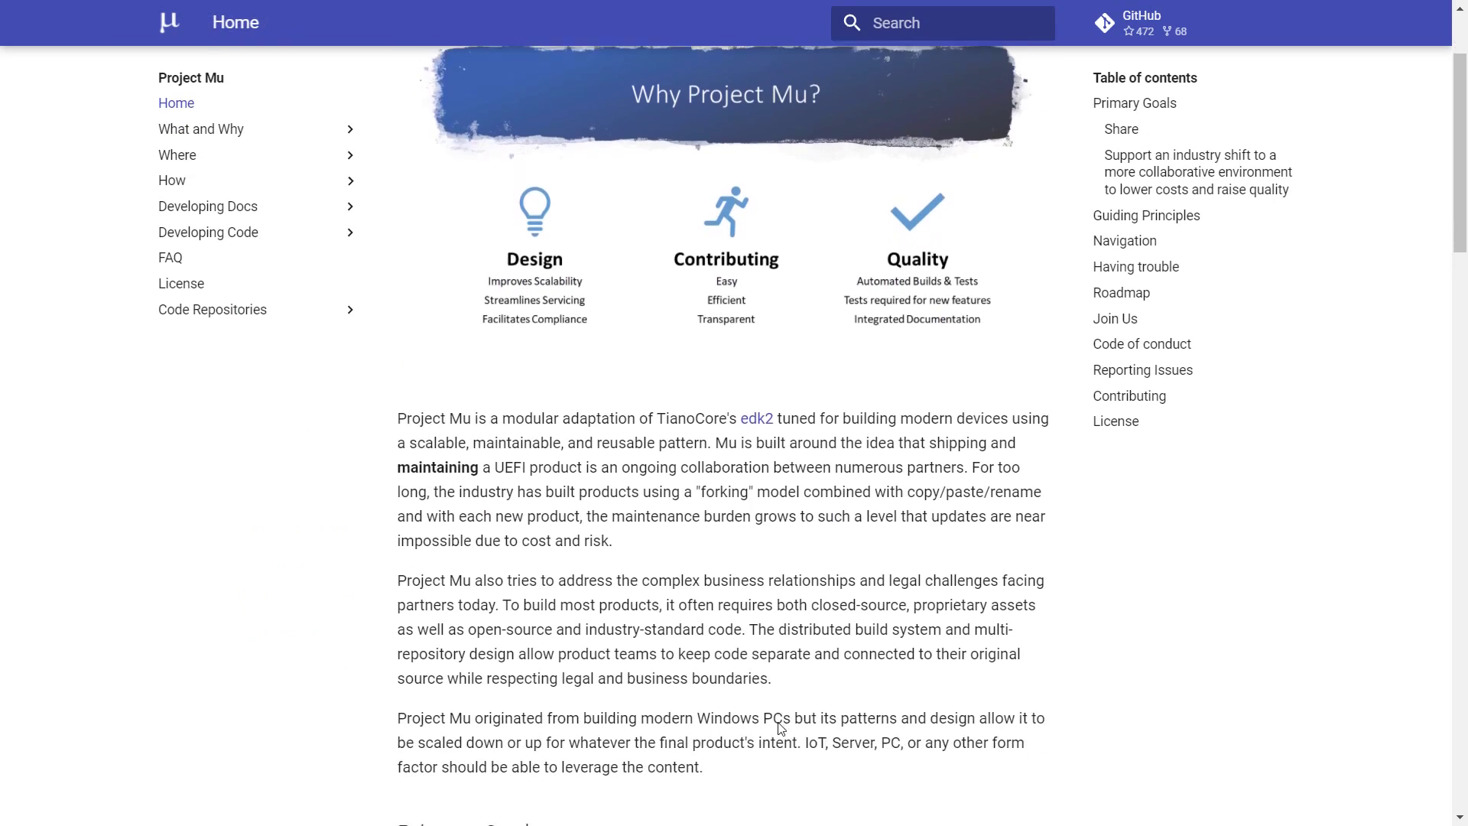
scroll(780, 728, "down", 3)
scroll(780, 727, "down", 4)
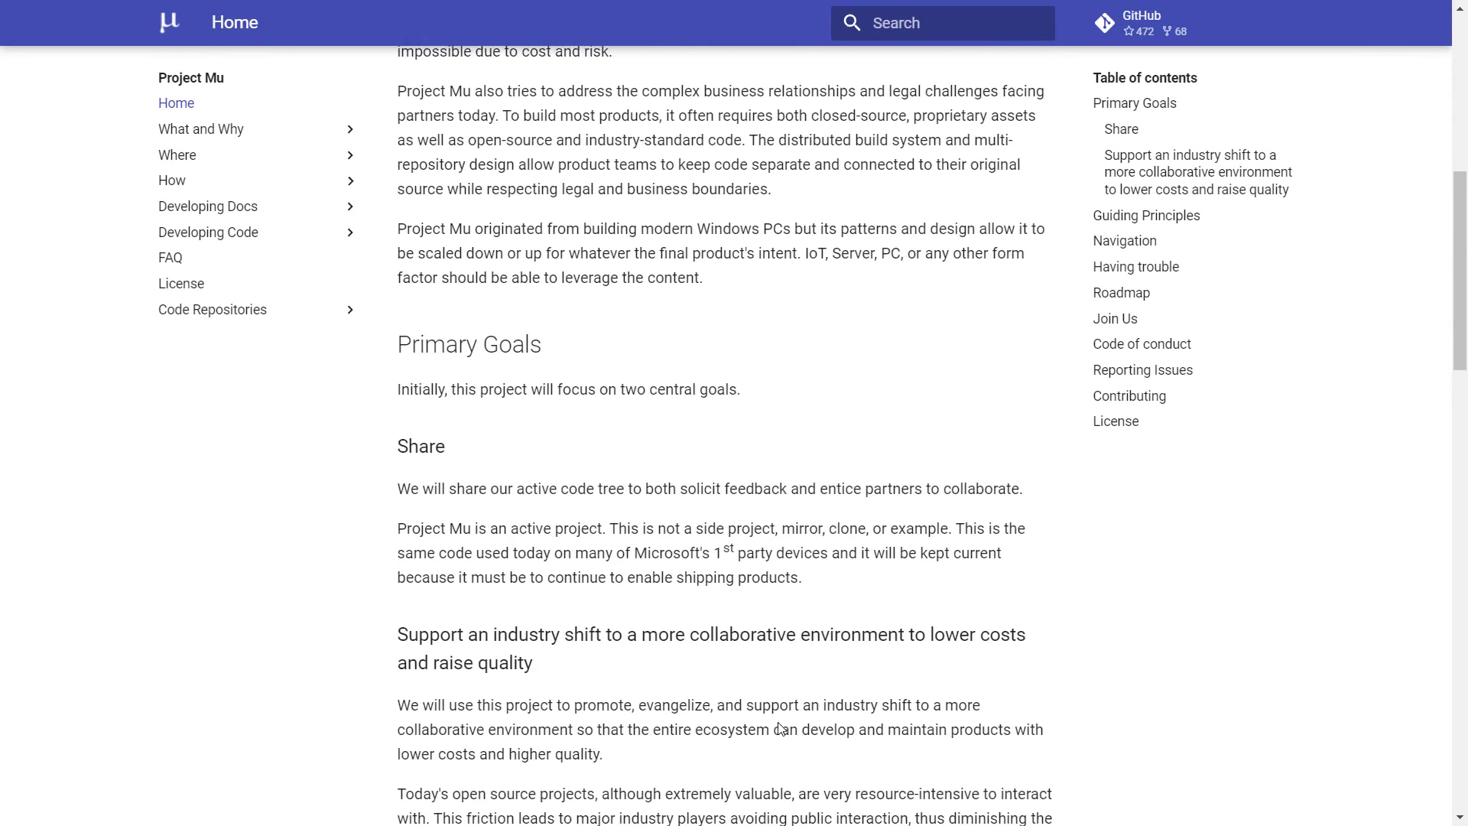
scroll(780, 727, "down", 3)
scroll(780, 723, "down", 3)
scroll(779, 723, "down", 2)
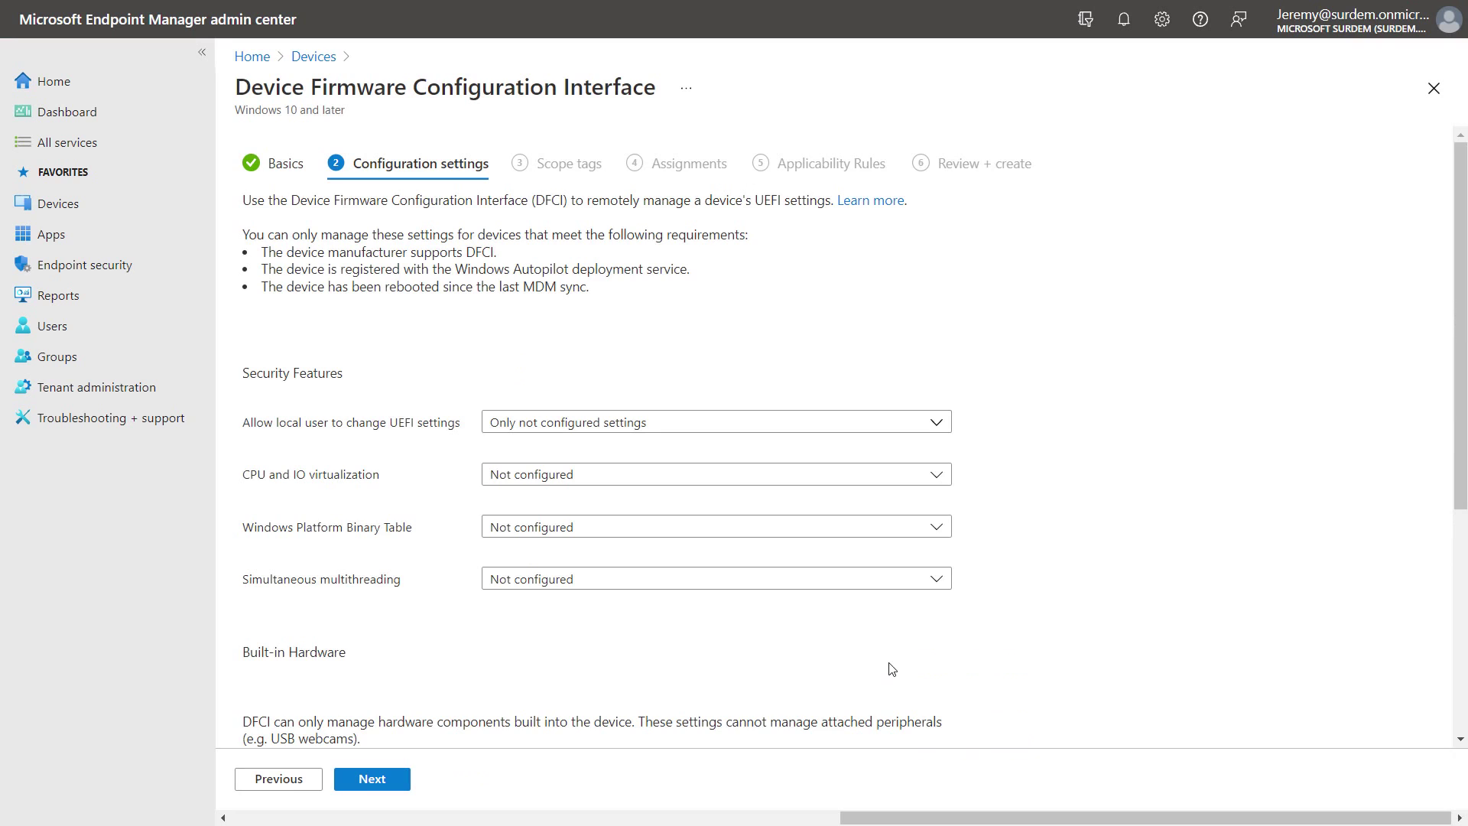
scroll(892, 669, "down", 2)
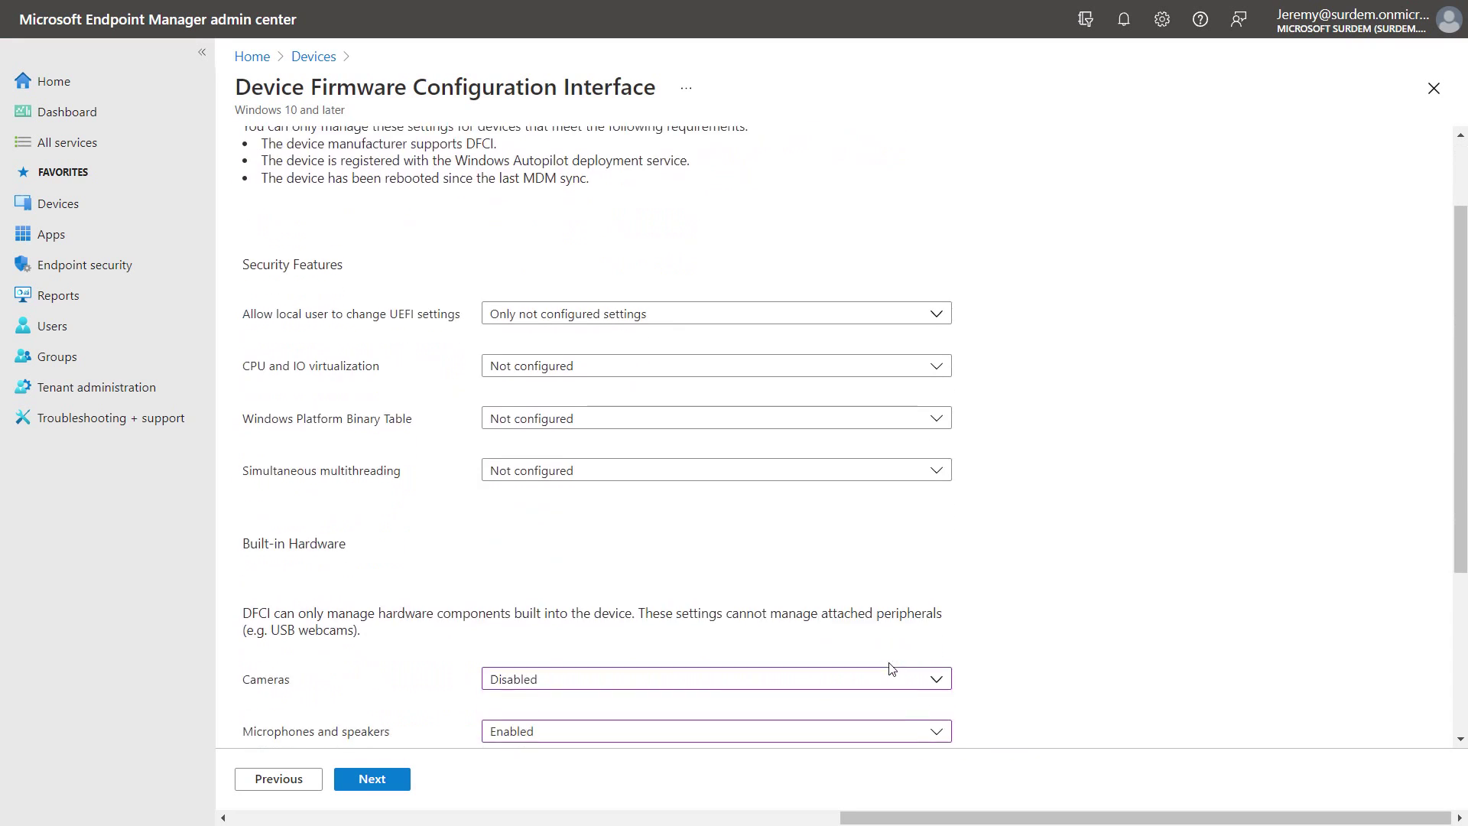
- Scroll the DFCI profile settings to confirm Cameras and Boot from external media are Disabled
scroll(891, 669, "down", 1)
scroll(891, 669, "down", 1)
scroll(892, 670, "down", 1)
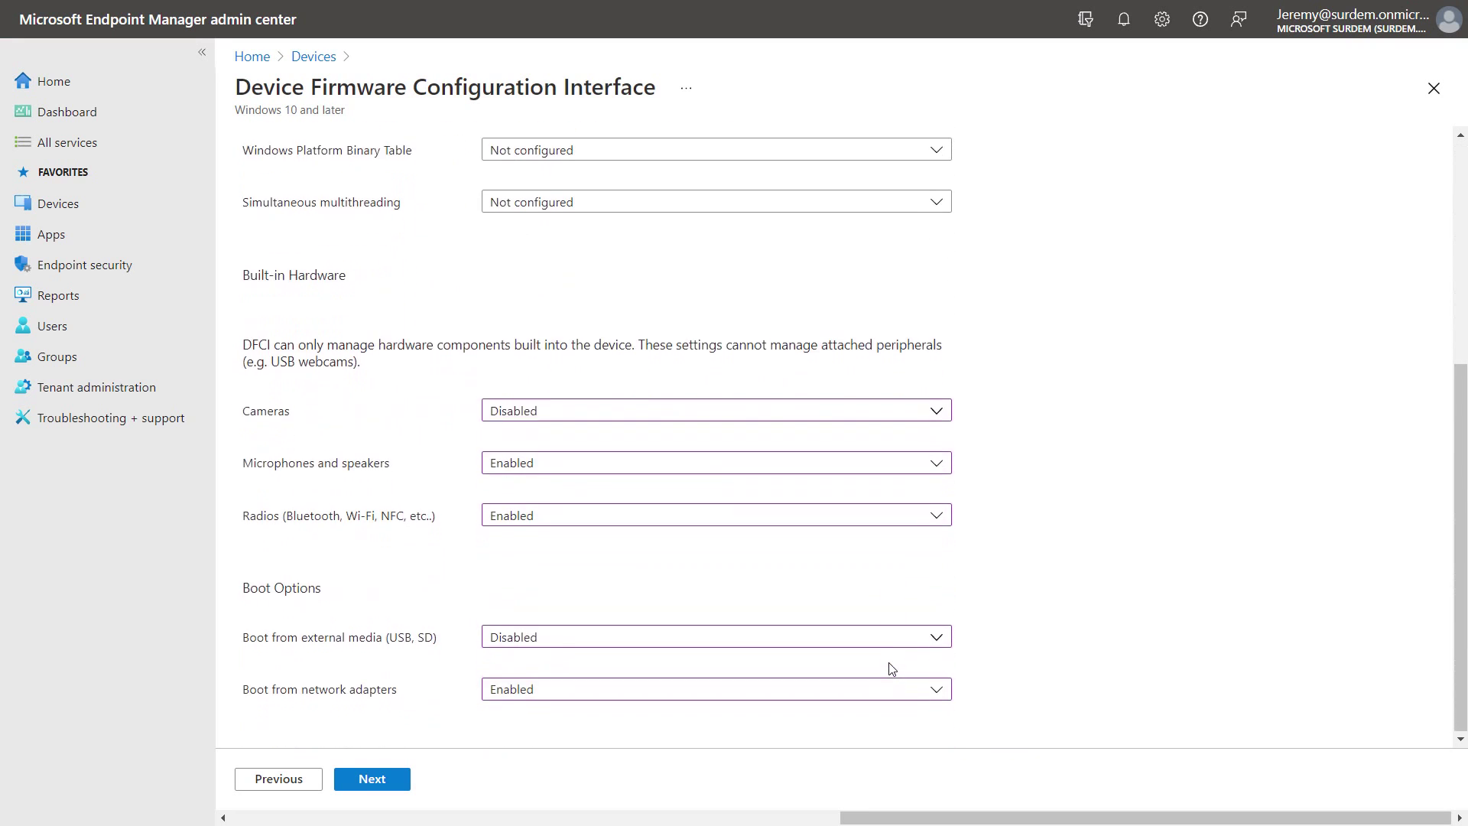